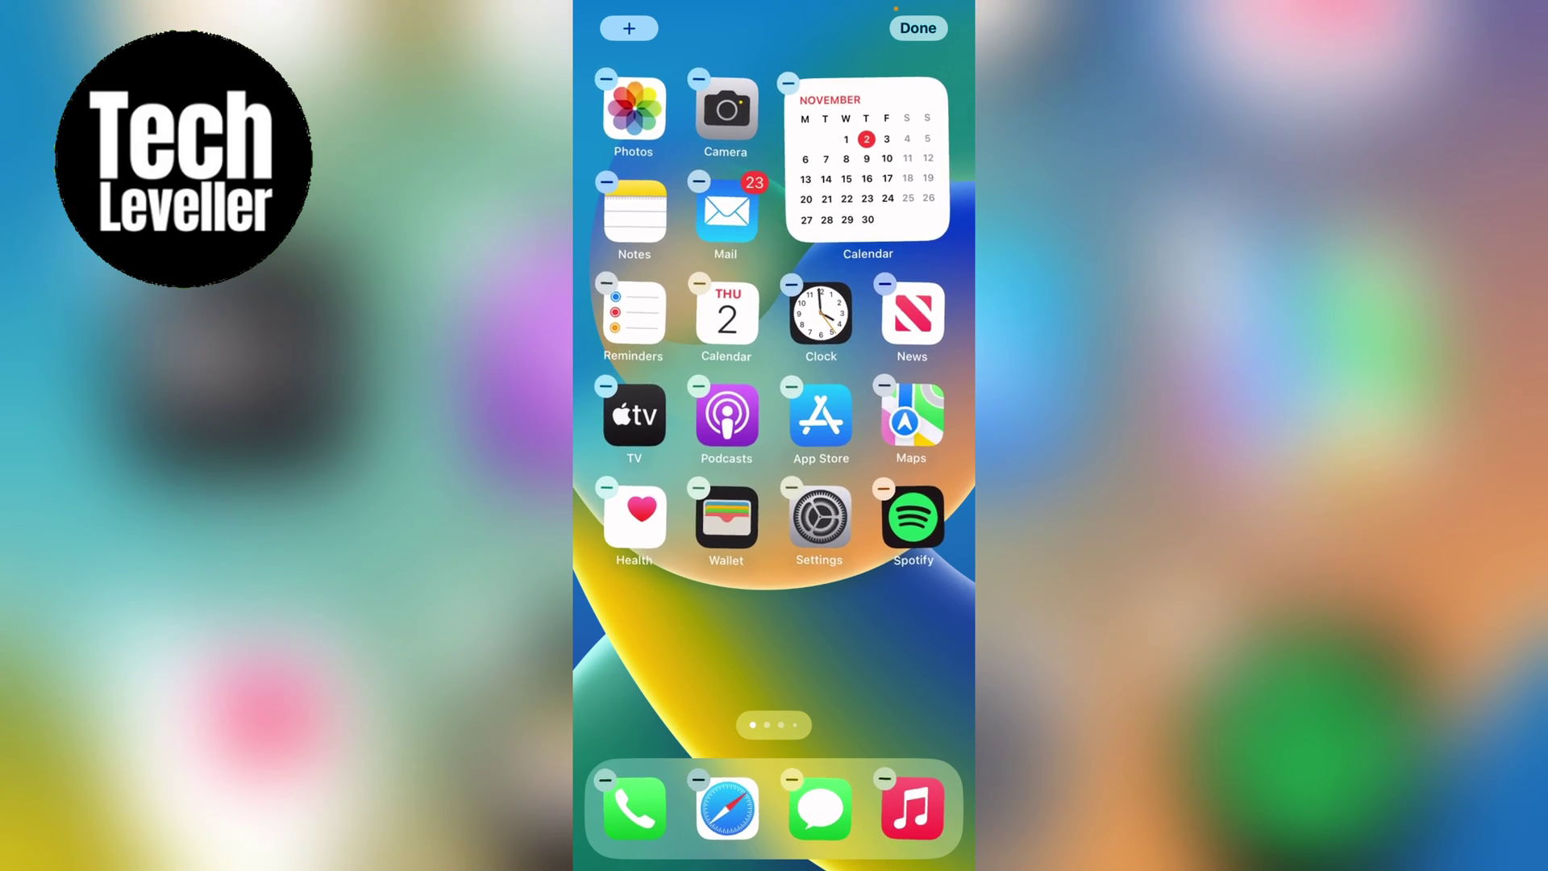
Open the home screen's widget gallery to browse its app list for Weather.
{"action": "left_click", "coordinate": [630, 27]}
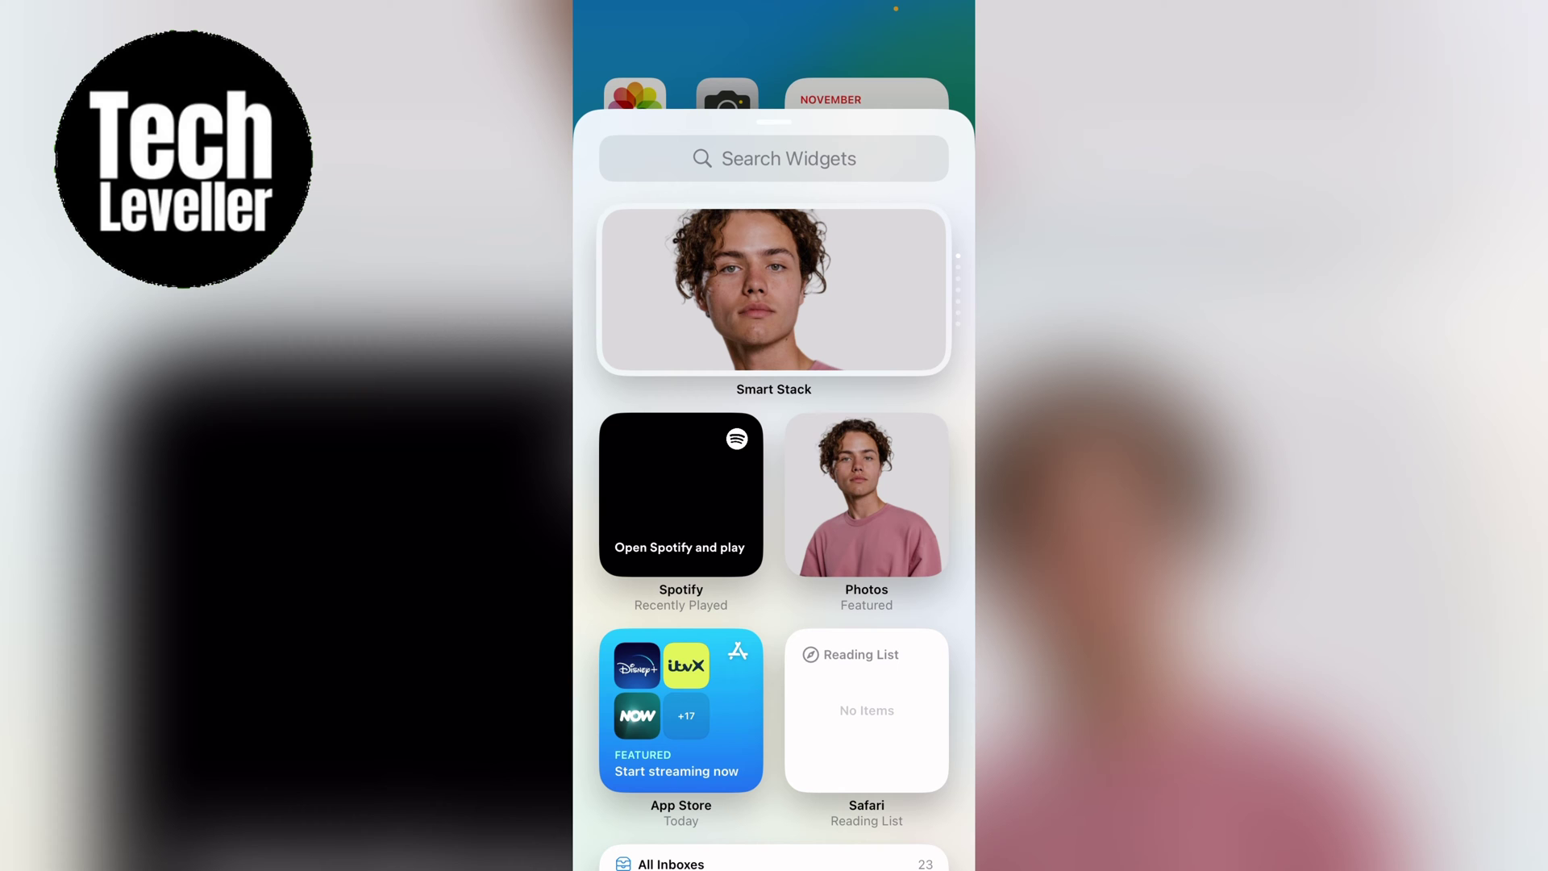
{"action": "scroll", "coordinate": [774, 484], "scroll_direction": "down", "scroll_amount": 5}
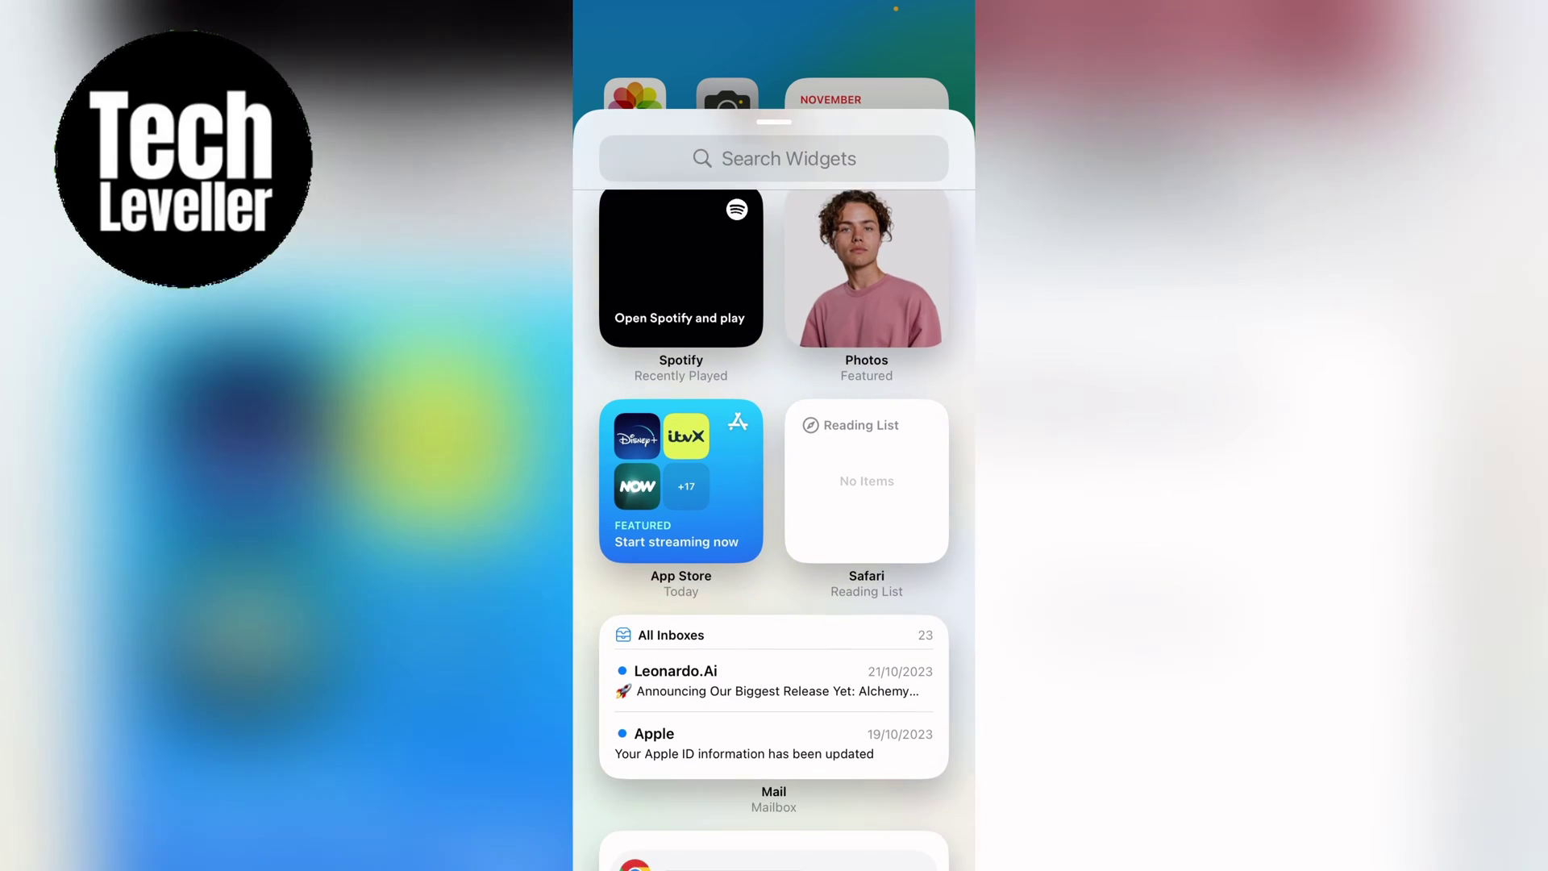
{"action": "scroll", "coordinate": [774, 484], "scroll_direction": "down", "scroll_amount": 5}
{"action": "scroll", "coordinate": [774, 483], "scroll_direction": "down", "scroll_amount": 2}
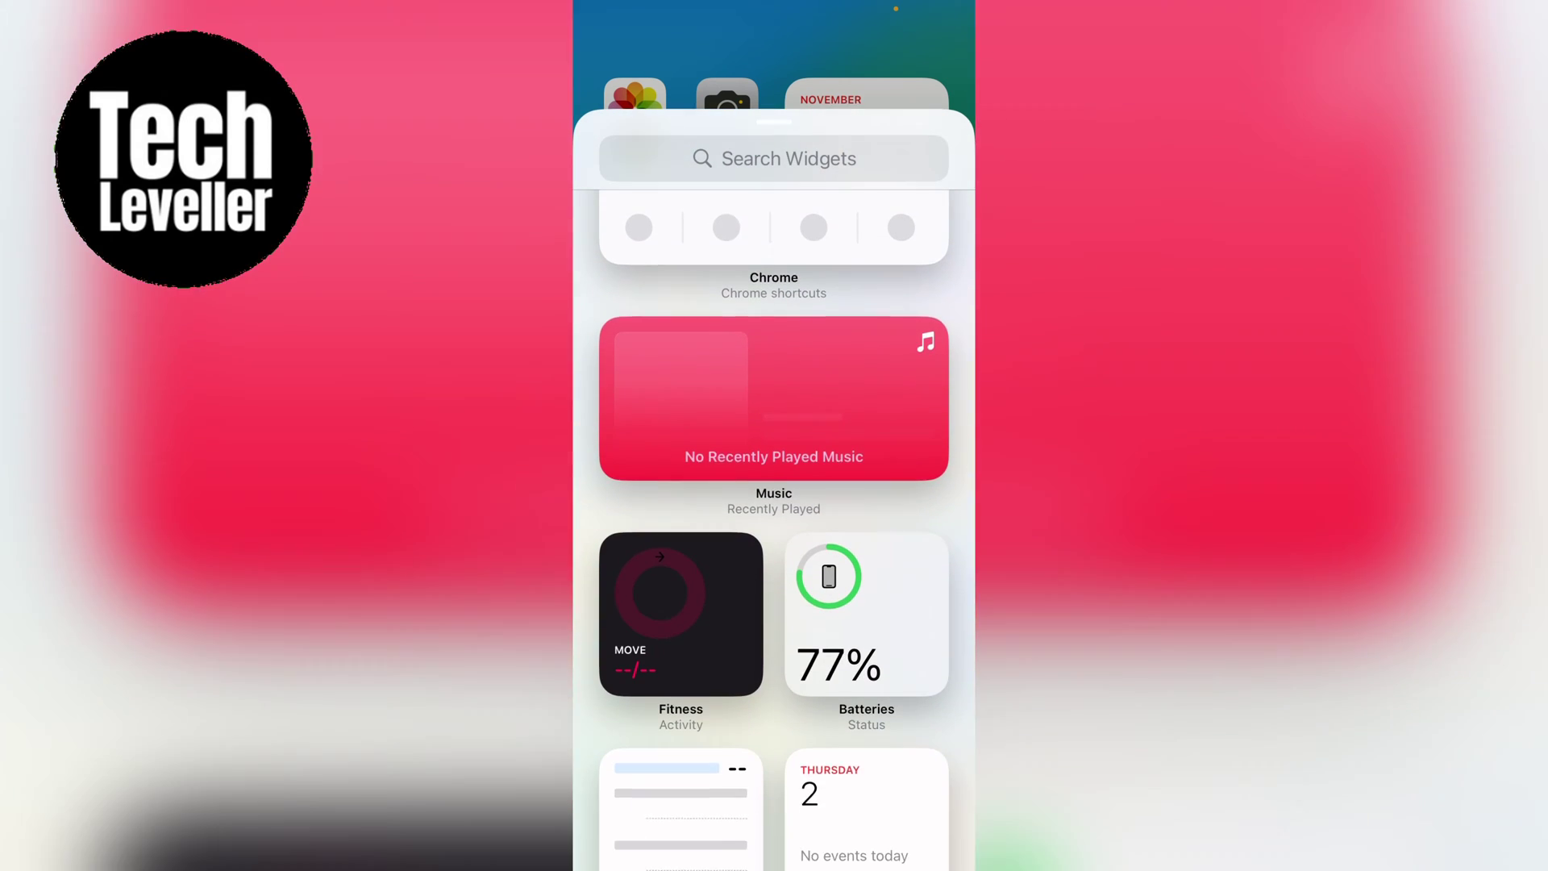
{"action": "scroll", "coordinate": [775, 484], "scroll_direction": "down", "scroll_amount": 2}
{"action": "scroll", "coordinate": [774, 485], "scroll_direction": "down", "scroll_amount": 2}
{"action": "scroll", "coordinate": [775, 485], "scroll_direction": "down", "scroll_amount": 1}
{"action": "scroll", "coordinate": [774, 484], "scroll_direction": "down", "scroll_amount": 5}
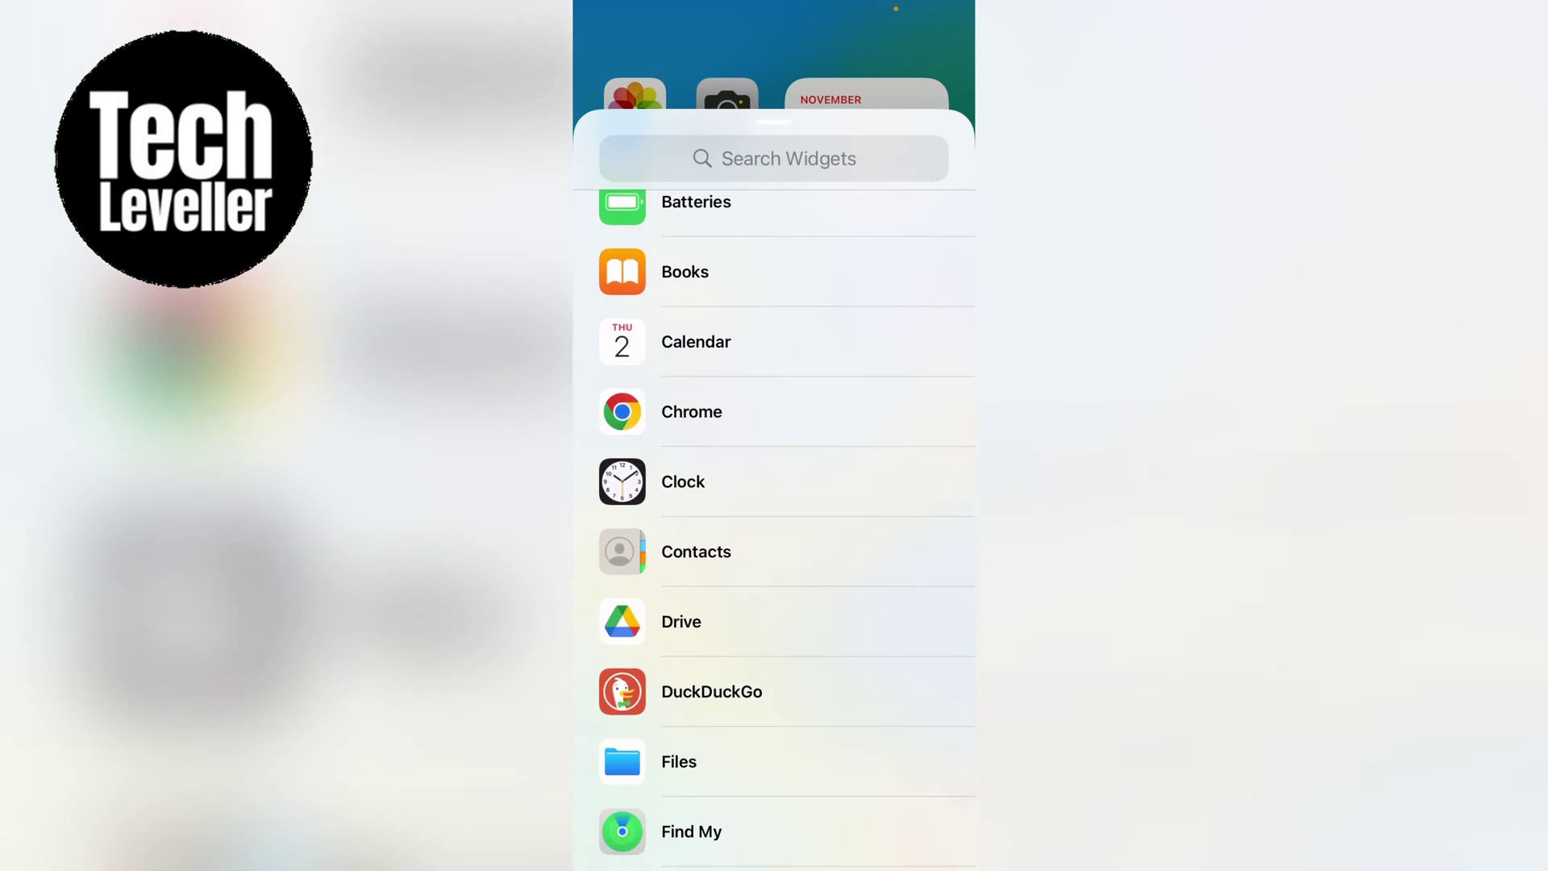
{"action": "scroll", "coordinate": [774, 484], "scroll_direction": "down", "scroll_amount": 5}
{"action": "scroll", "coordinate": [774, 485], "scroll_direction": "down", "scroll_amount": 5}
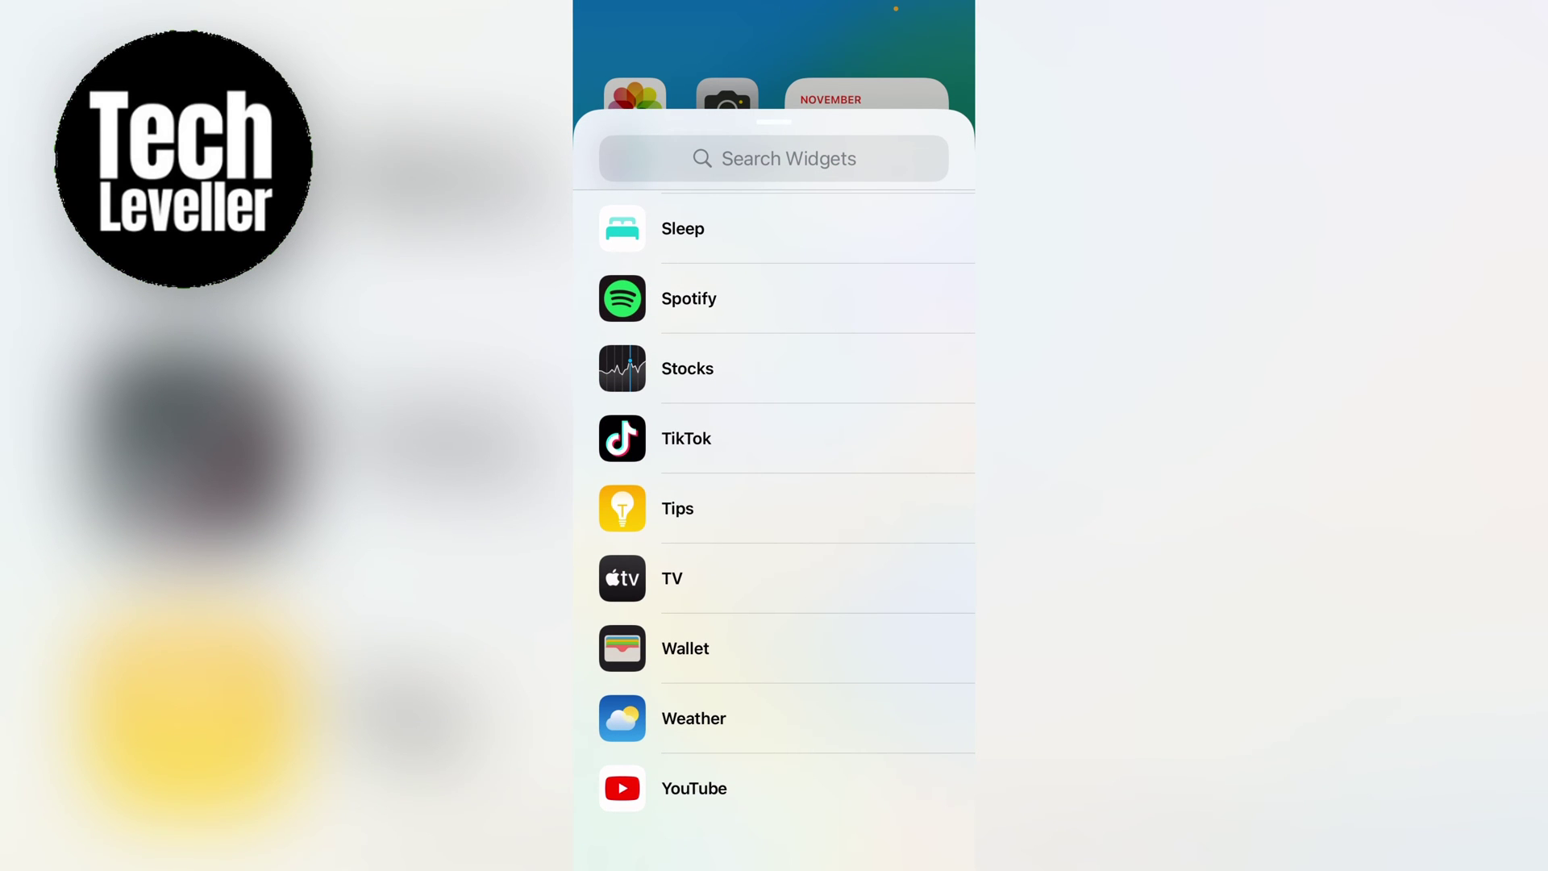
Preview the Weather Forecast widget sizes and add the small one to the home screen.
{"action": "left_click", "coordinate": [693, 716]}
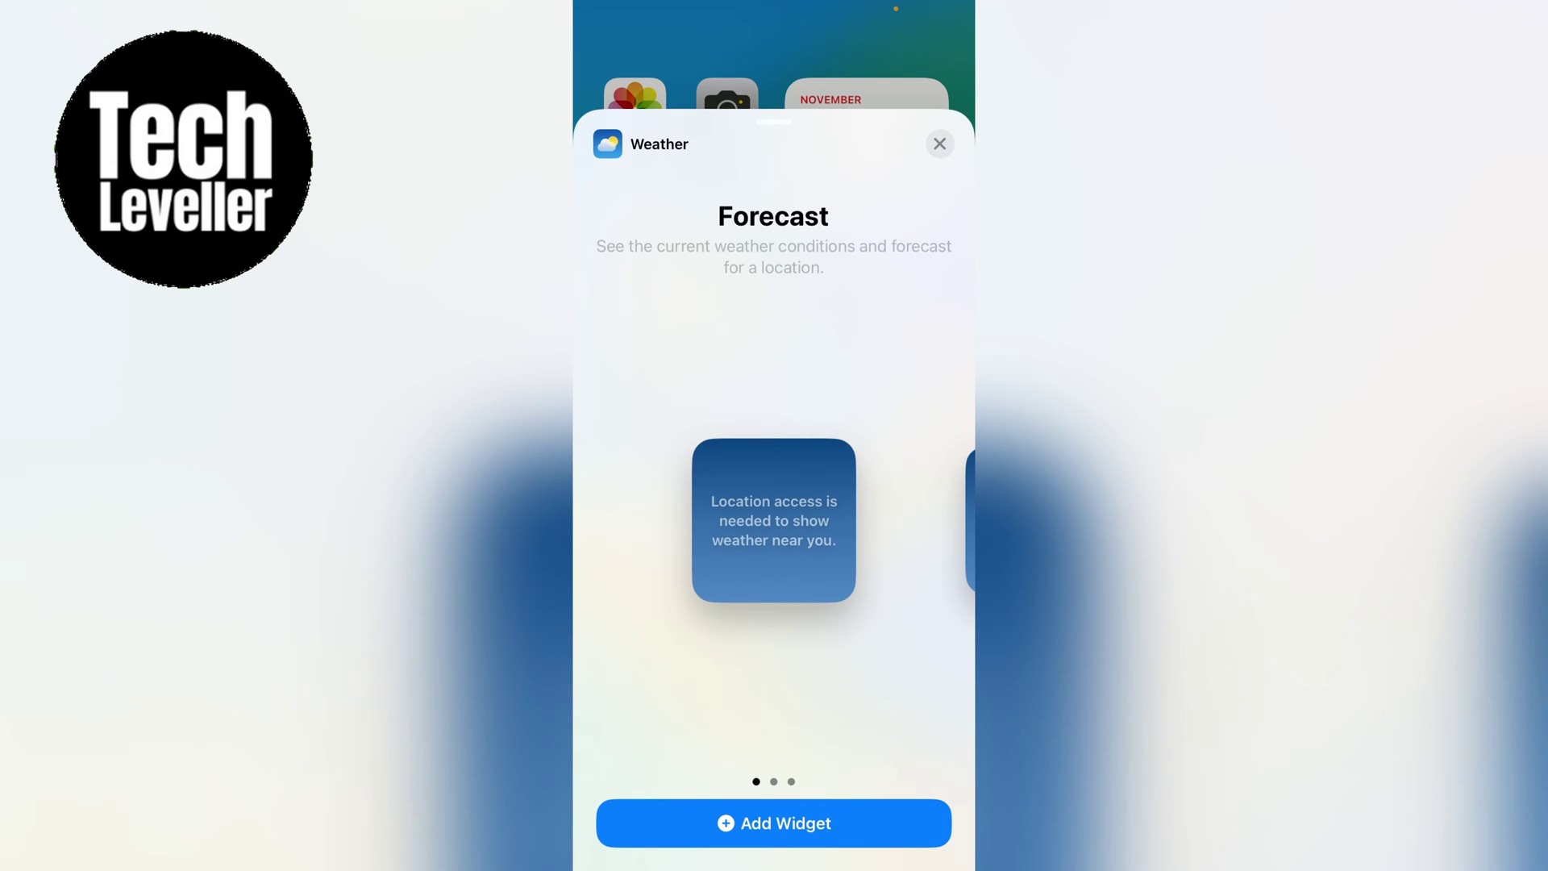
{"action": "mouse_move", "coordinate": [847, 520]}
{"action": "left_mouse_down"}
{"action": "mouse_move", "coordinate": [678, 520]}
{"action": "mouse_move", "coordinate": [870, 520]}
{"action": "left_mouse_up"}
{"action": "left_click_drag", "start_coordinate": [677, 520], "coordinate": [871, 520]}
{"action": "left_click", "coordinate": [774, 823]}
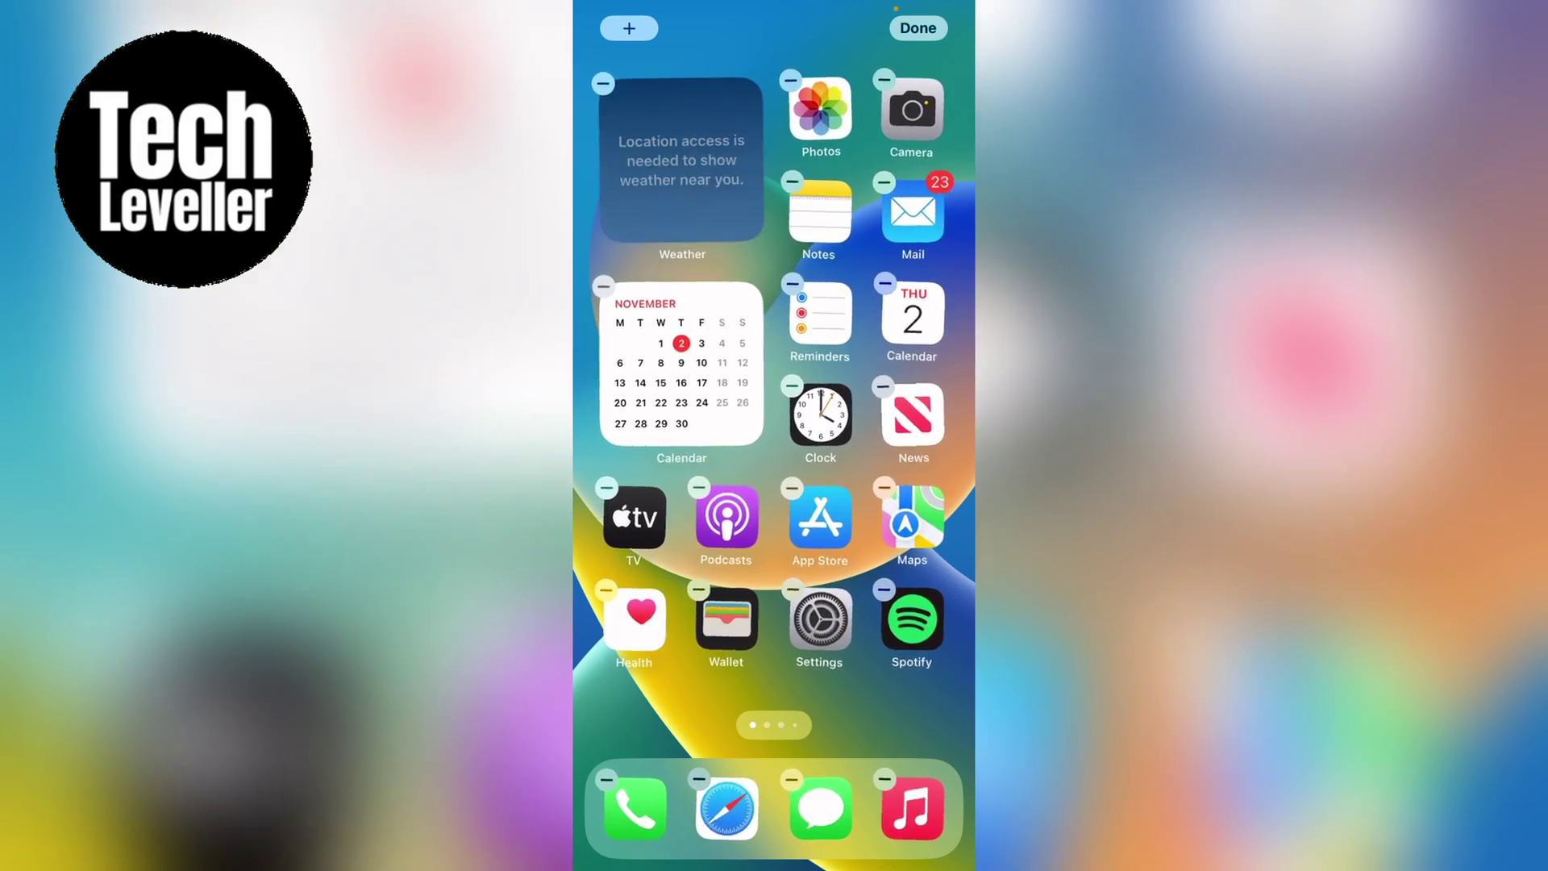
Place the Weather widget under the Calendar widget in the right column and exit editing mode.
{"action": "left_click_drag", "start_coordinate": [681, 157], "coordinate": [588, 145]}
{"action": "mouse_move", "coordinate": [682, 158]}
{"action": "left_mouse_down"}
{"action": "mouse_move", "coordinate": [829, 139]}
{"action": "mouse_move", "coordinate": [834, 273]}
{"action": "mouse_move", "coordinate": [733, 275]}
{"action": "mouse_move", "coordinate": [684, 226]}
{"action": "mouse_move", "coordinate": [657, 311]}
{"action": "mouse_move", "coordinate": [743, 226]}
{"action": "mouse_move", "coordinate": [919, 194]}
{"action": "mouse_move", "coordinate": [902, 293]}
{"action": "mouse_move", "coordinate": [728, 176]}
{"action": "mouse_move", "coordinate": [811, 259]}
{"action": "mouse_move", "coordinate": [868, 364]}
{"action": "left_mouse_up"}
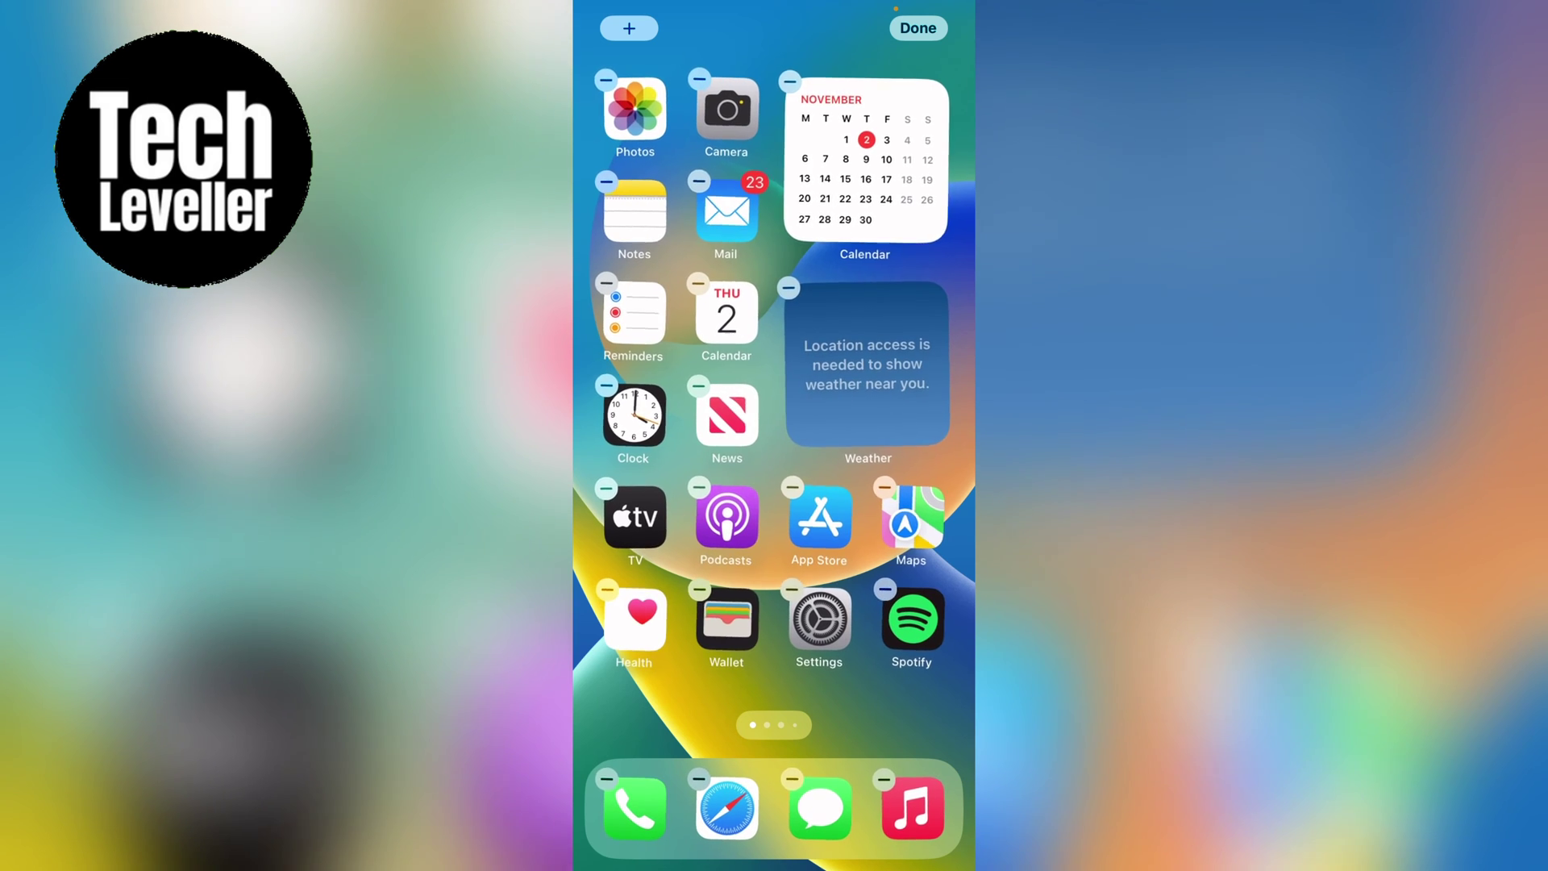
{"action": "left_click", "coordinate": [918, 27]}
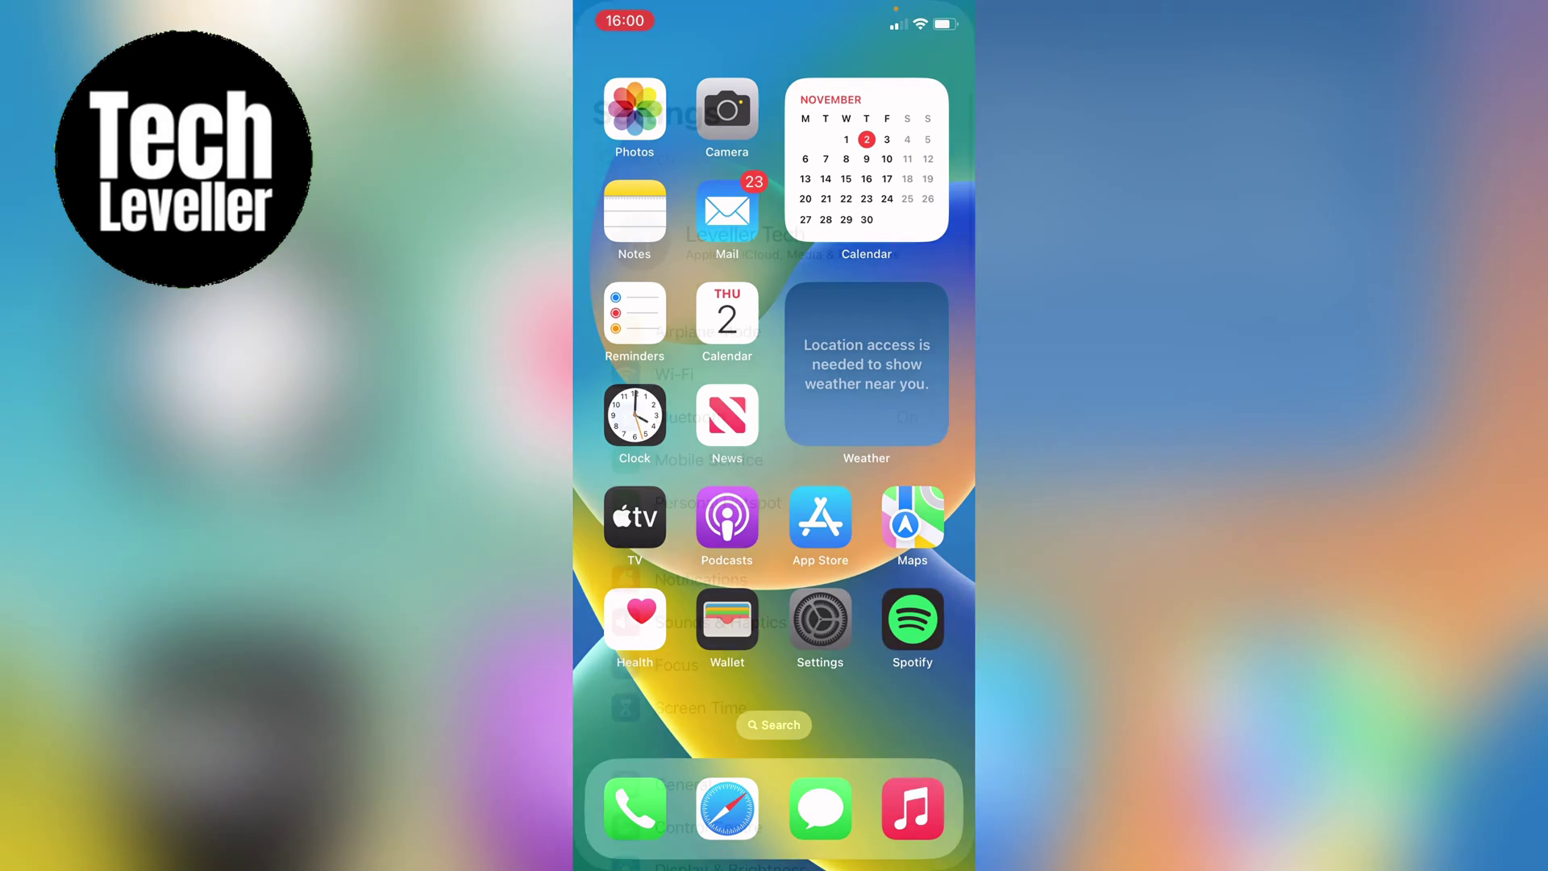
Go to the Privacy & Security page in Settings.
{"action": "left_click", "coordinate": [821, 619]}
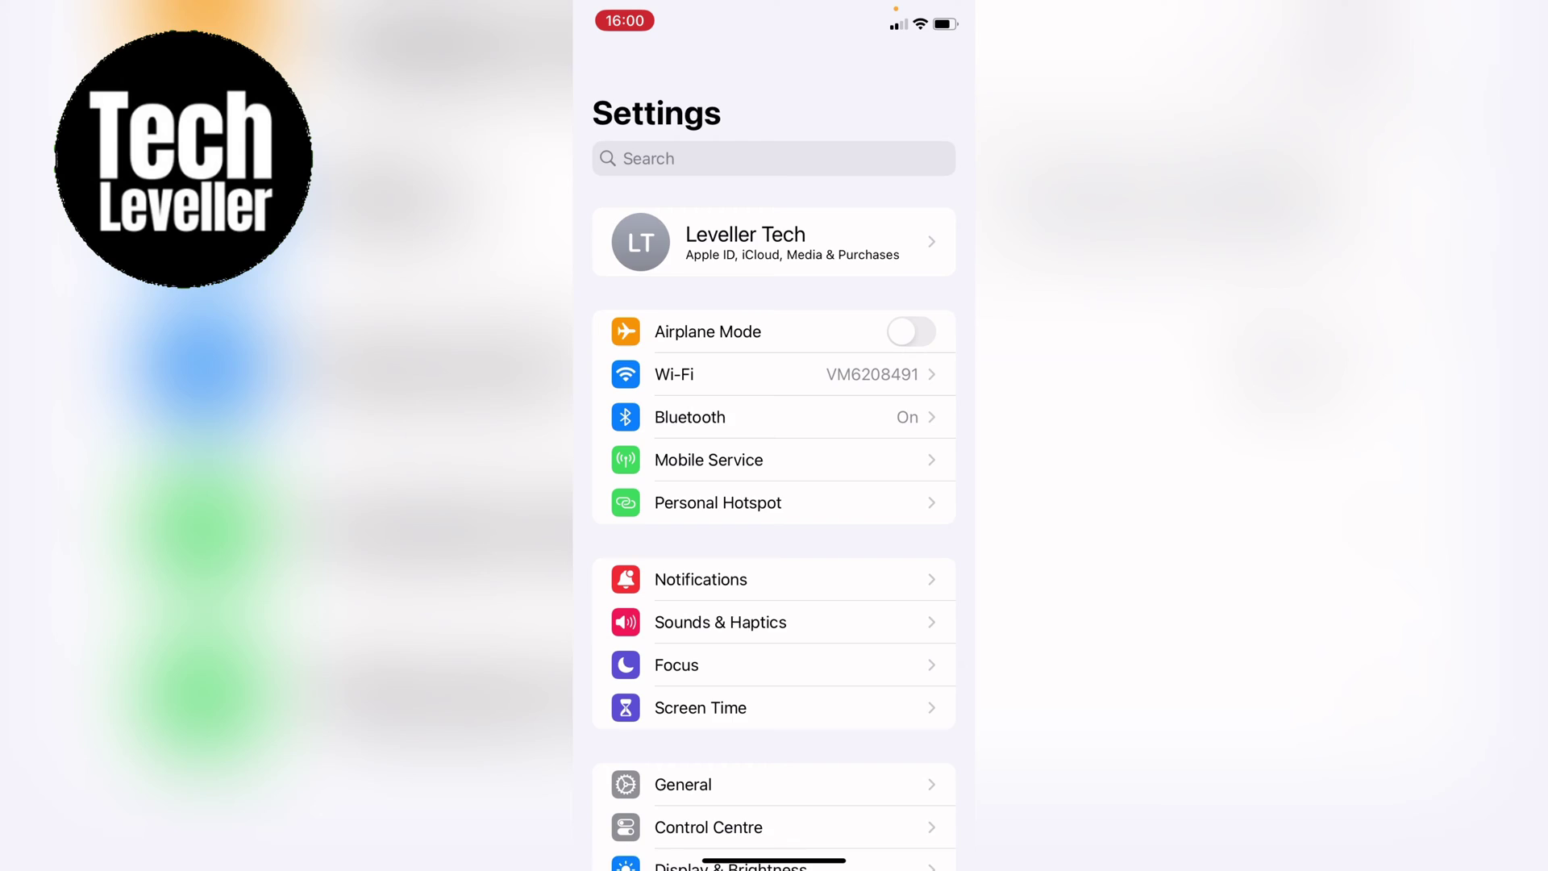
{"action": "scroll", "coordinate": [774, 483], "scroll_direction": "down", "scroll_amount": 5}
{"action": "scroll", "coordinate": [774, 483], "scroll_direction": "down", "scroll_amount": 2}
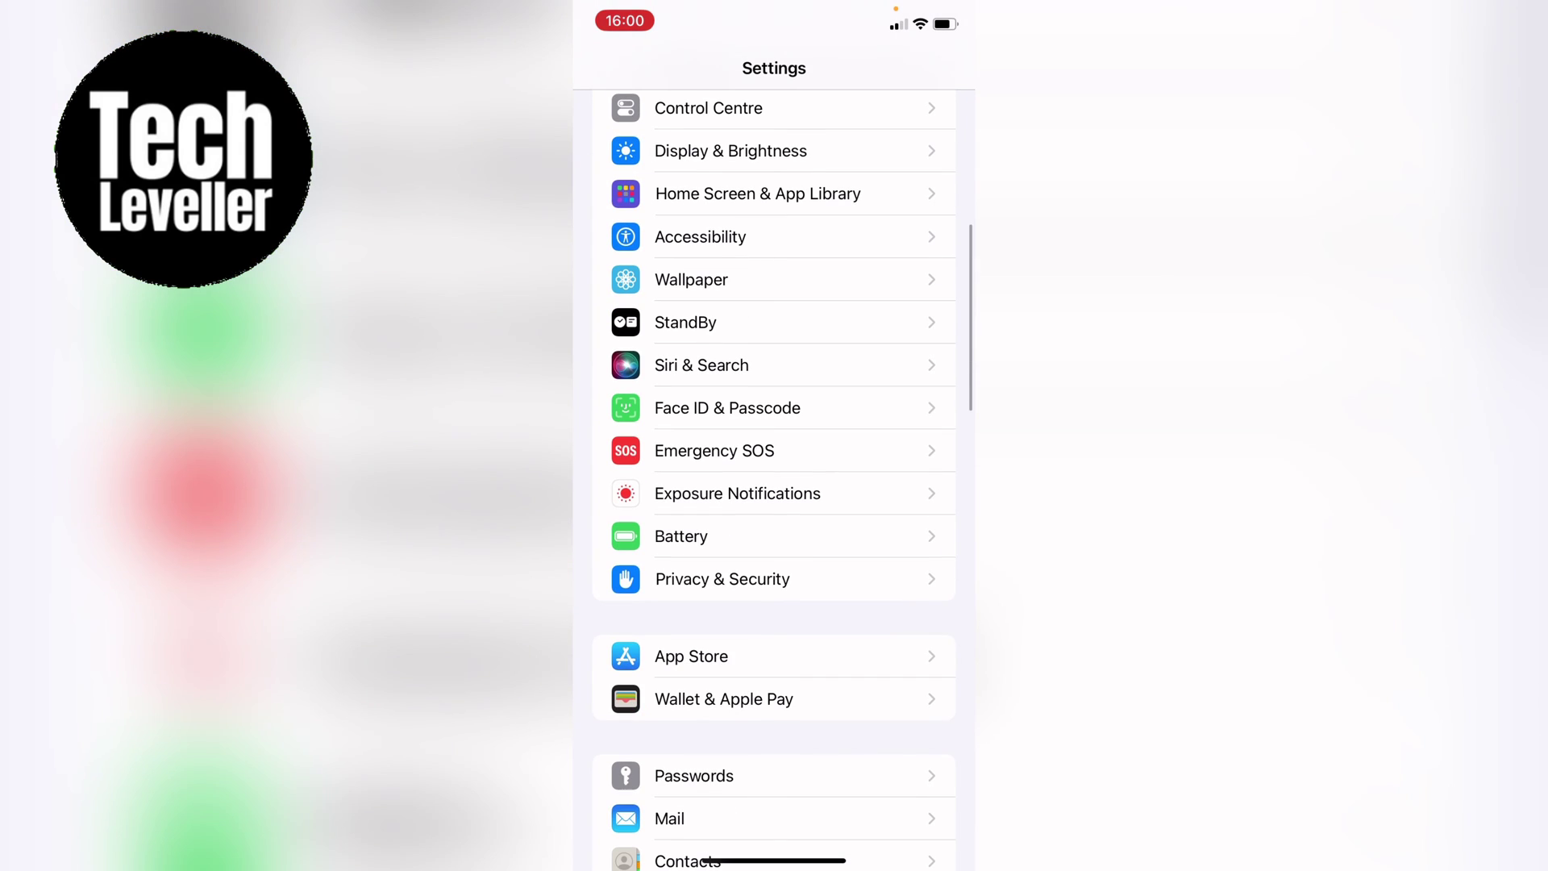
{"action": "left_click", "coordinate": [723, 578]}
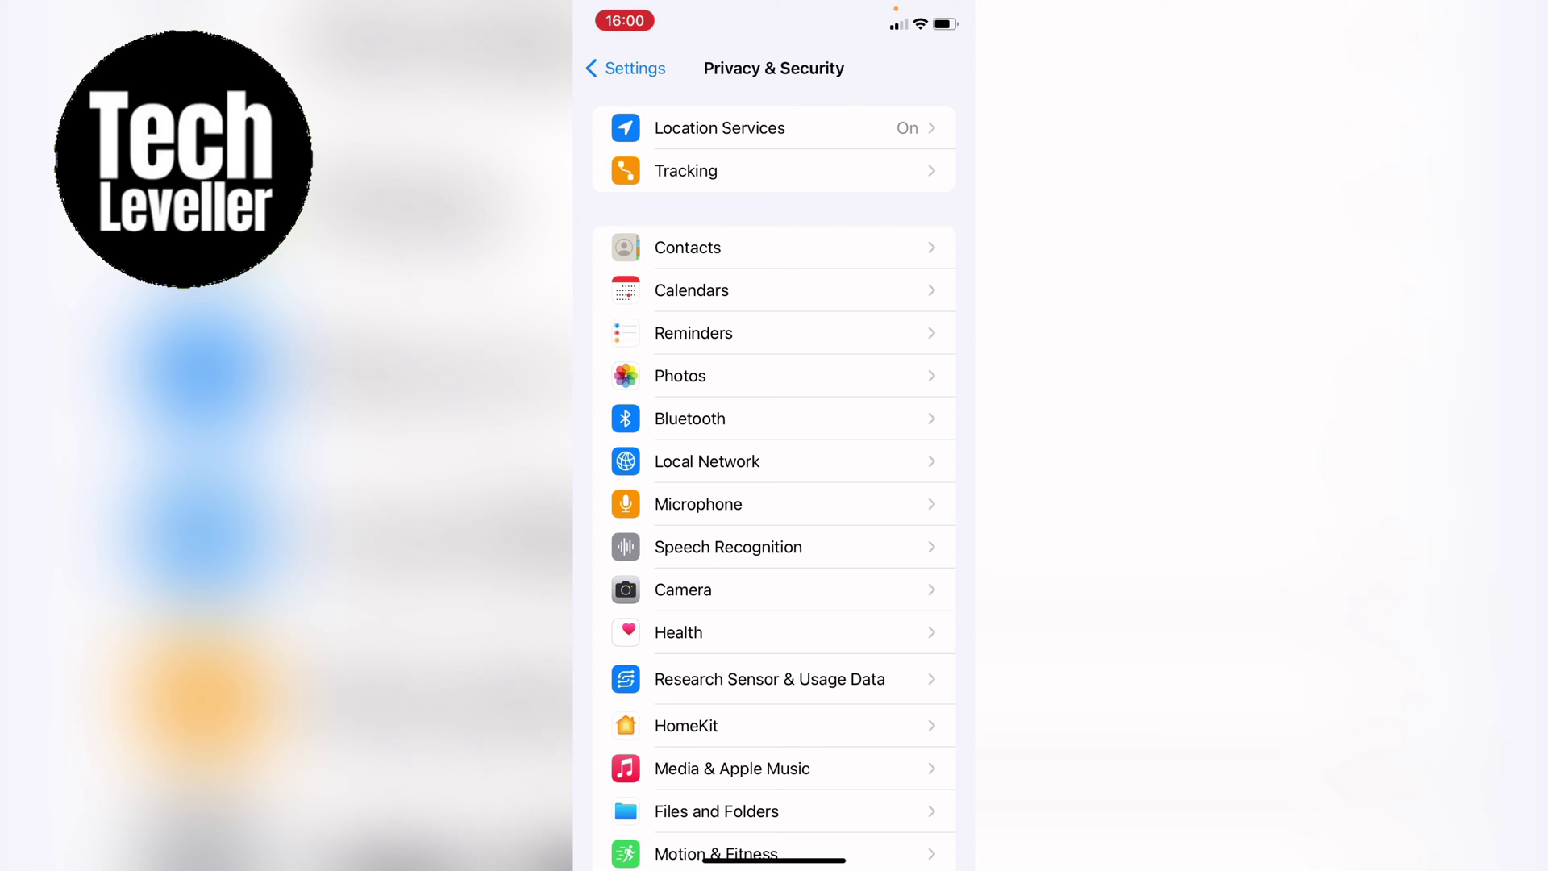
Go from Location Services to the Weather app's location permissions page.
{"action": "left_click", "coordinate": [720, 127]}
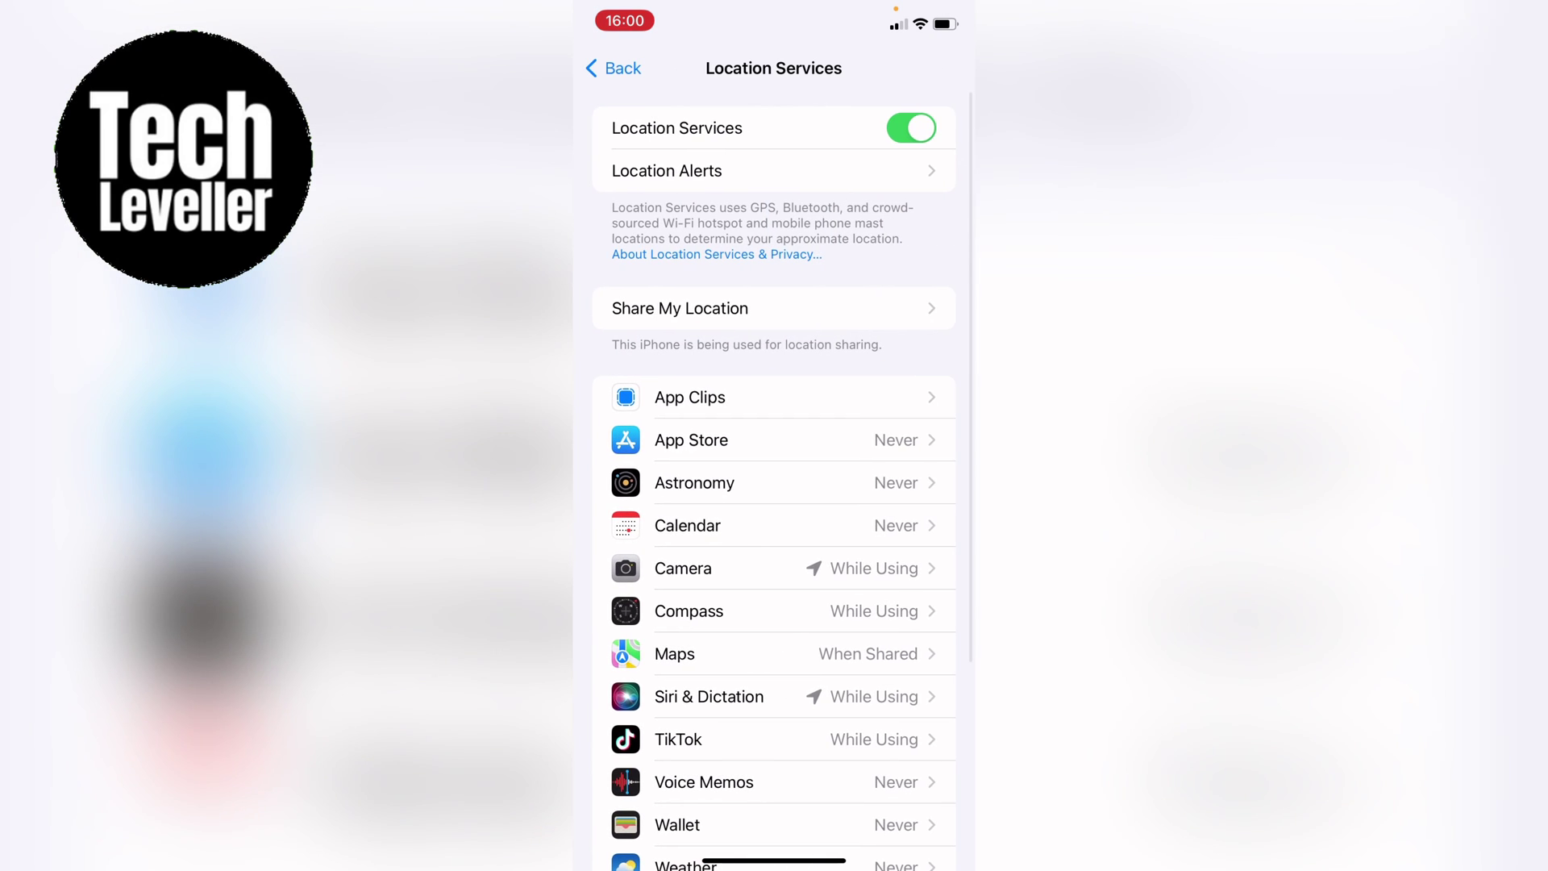
{"action": "scroll", "coordinate": [774, 484], "scroll_direction": "down", "scroll_amount": 2}
{"action": "scroll", "coordinate": [775, 485], "scroll_direction": "down", "scroll_amount": 3}
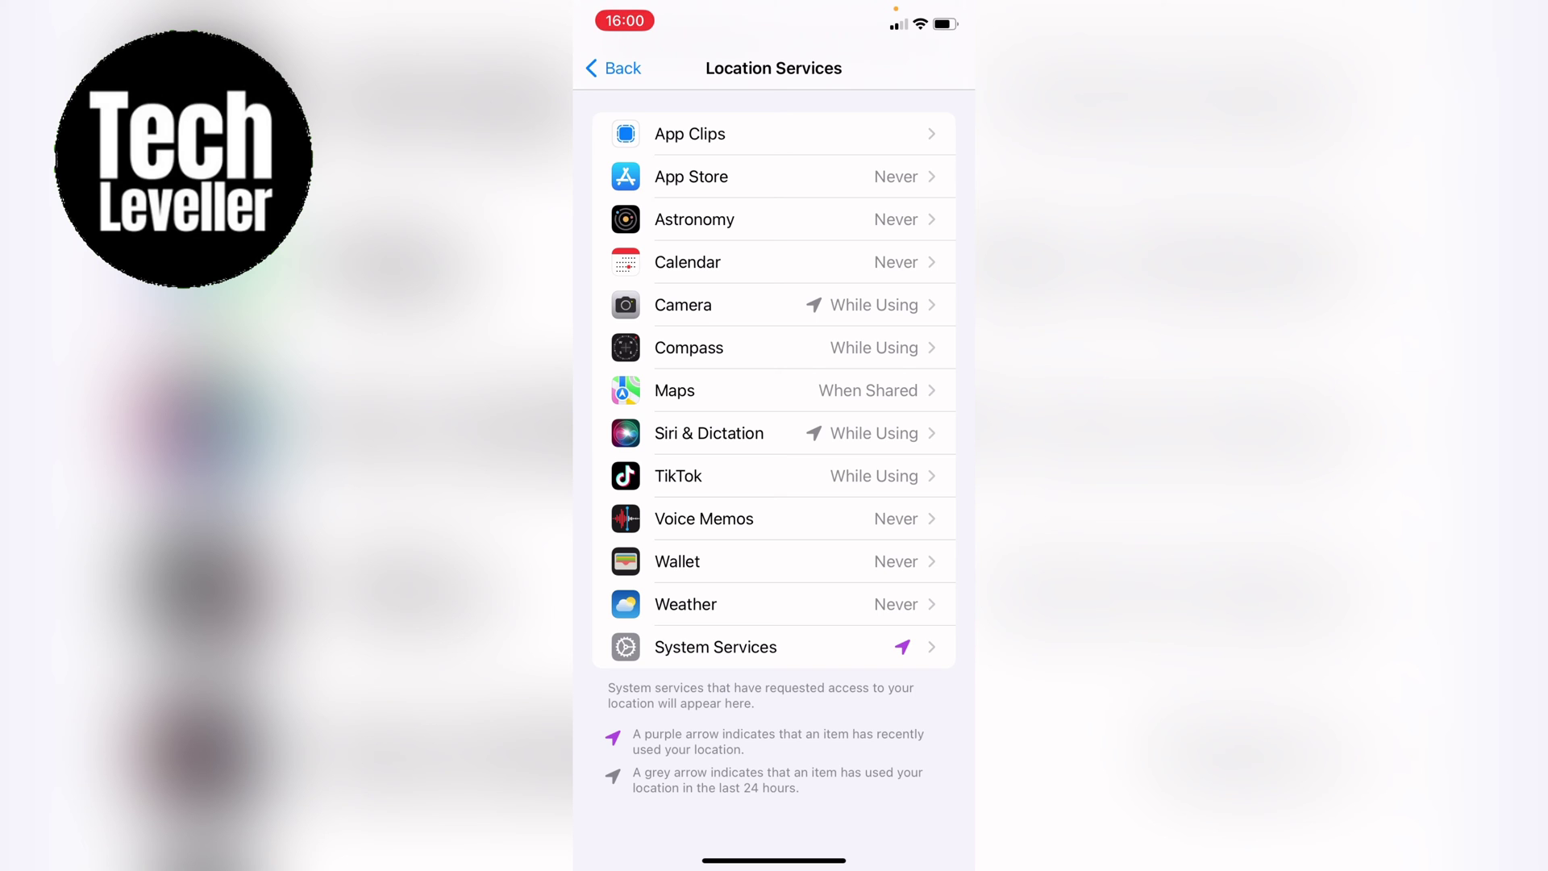
{"action": "left_click", "coordinate": [775, 604]}
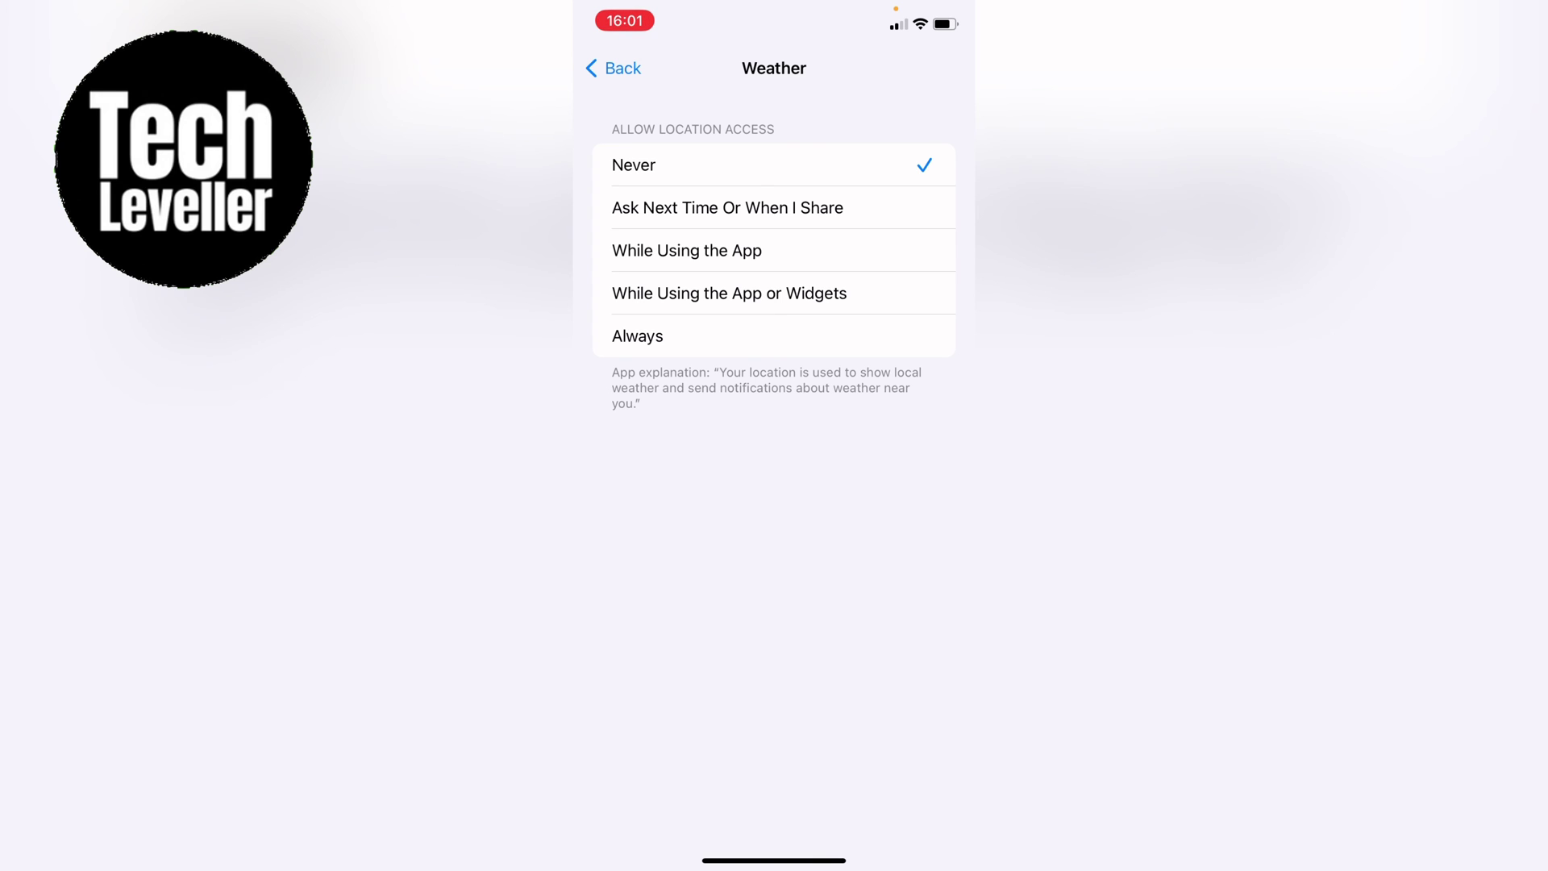
Set Weather's location access to Always with Precise Location off, then go home.
{"action": "left_click", "coordinate": [726, 335]}
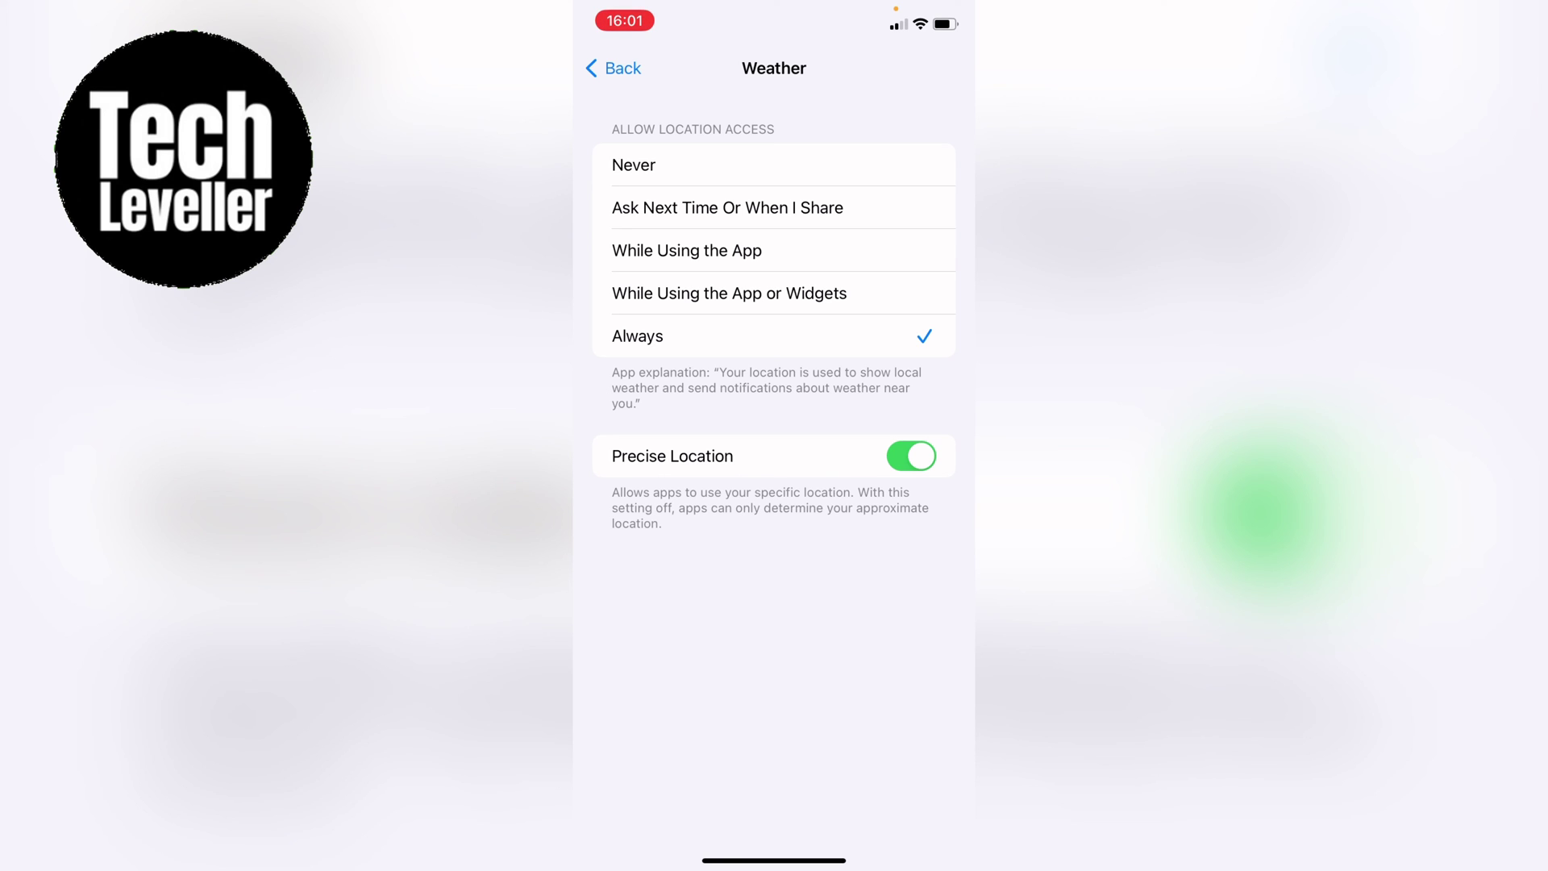
{"action": "left_click", "coordinate": [911, 456]}
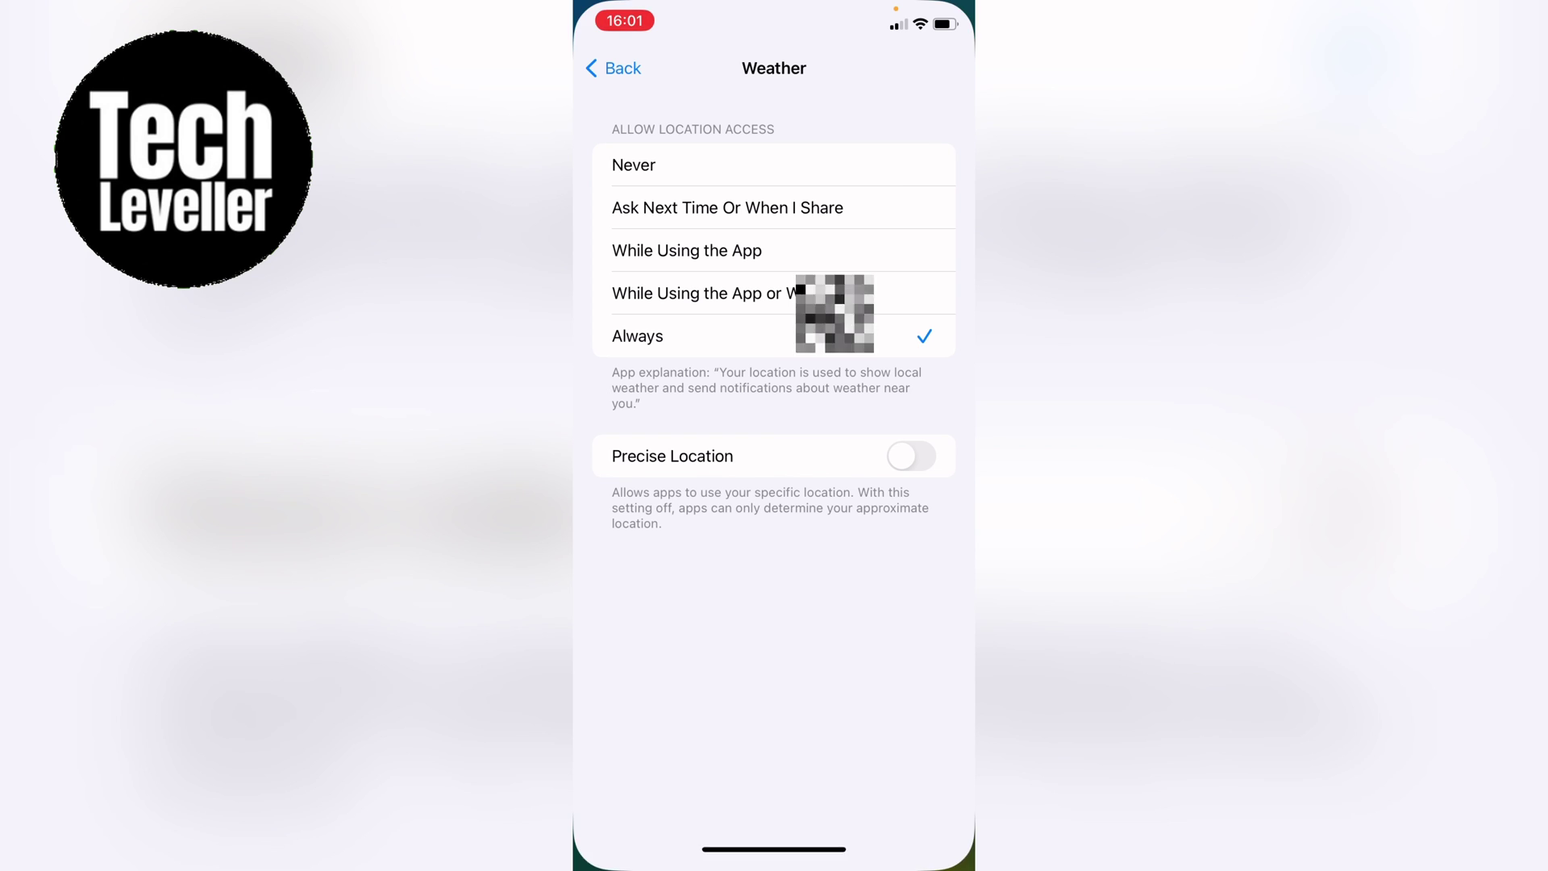
{"action": "left_click_drag", "start_coordinate": [774, 850], "coordinate": [774, 545]}
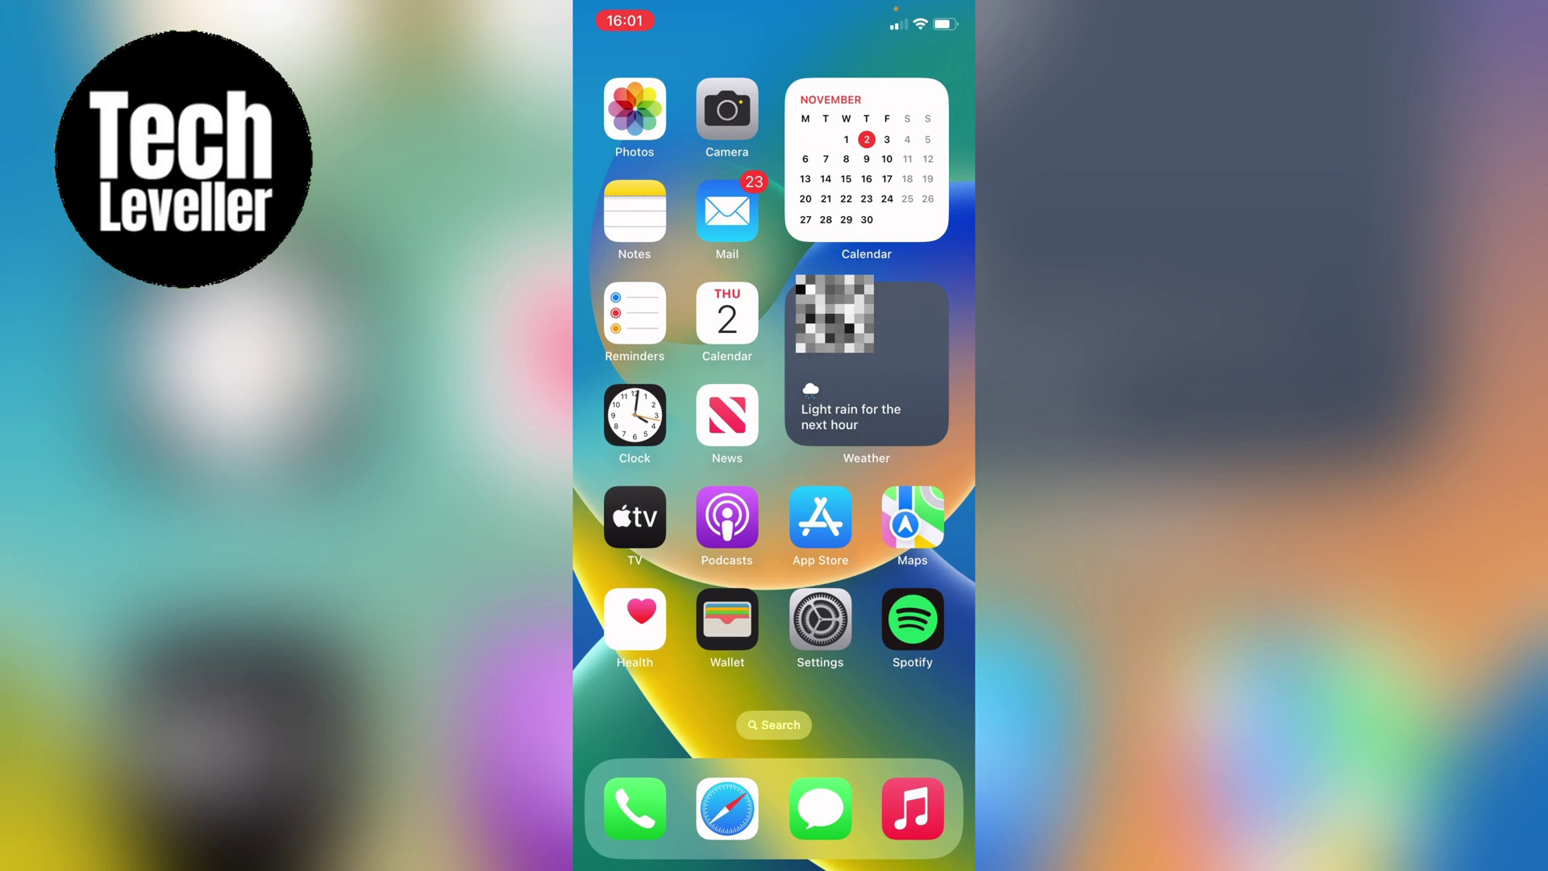